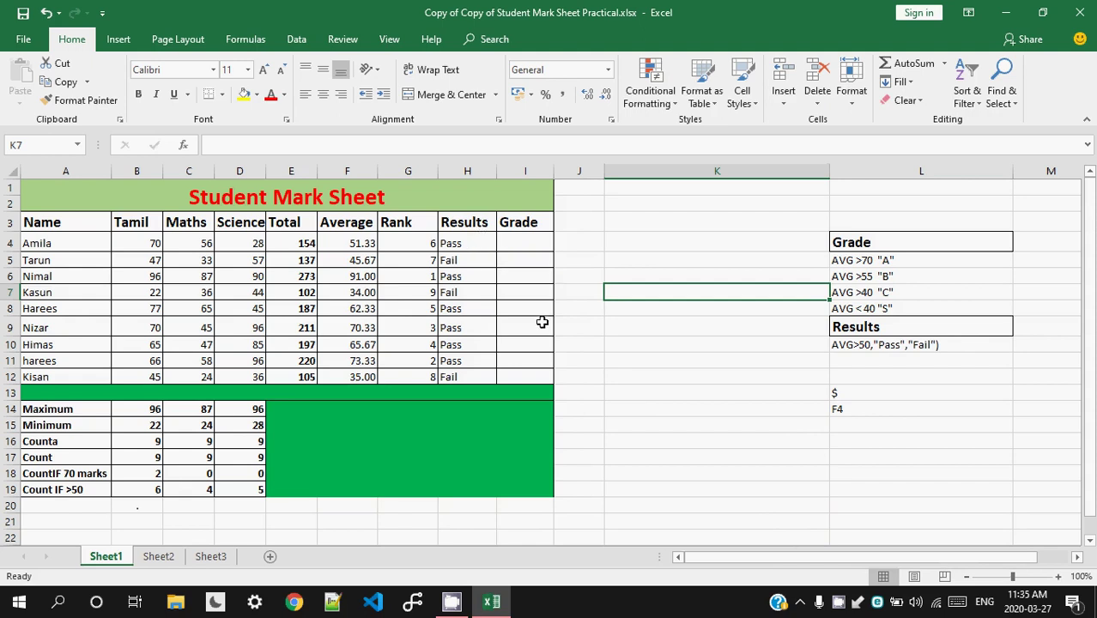
# Review H4's Pass/Fail formula and the grade rule giving A for averages above 70.
pyautogui.click(522, 241)
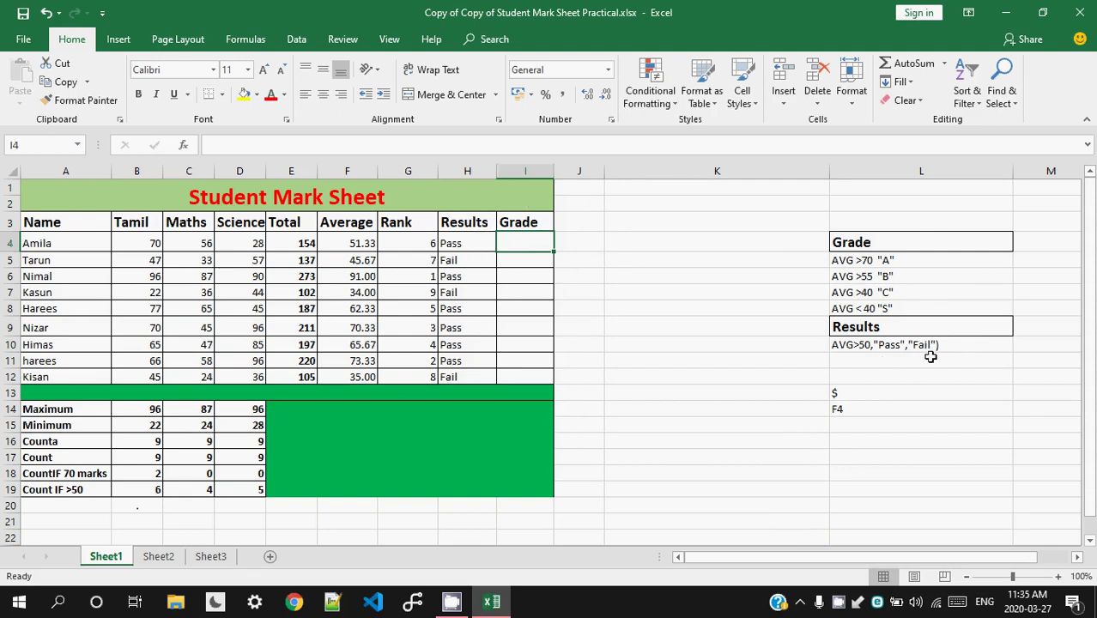
pyautogui.click(446, 241)
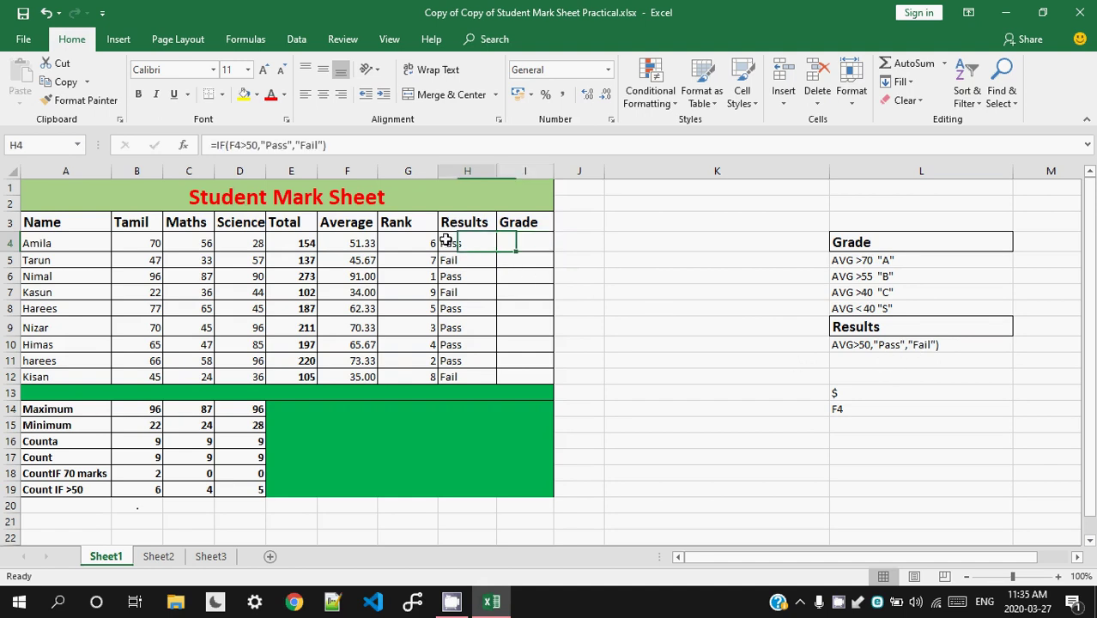
pyautogui.doubleClick(446, 242)
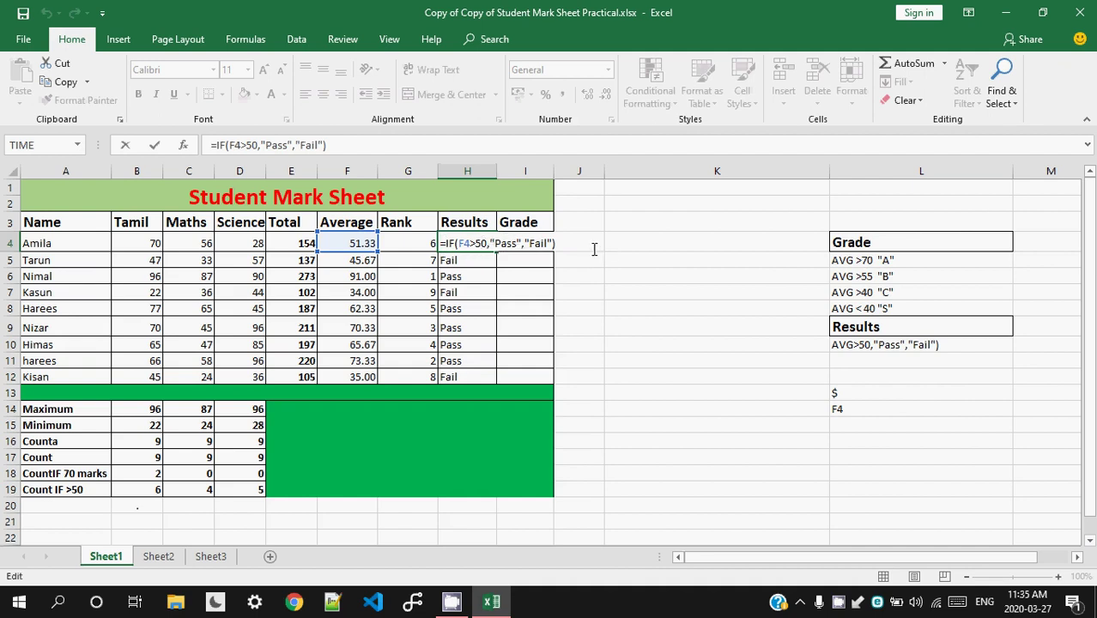
pyautogui.hotkey('ctrl', 'Return')
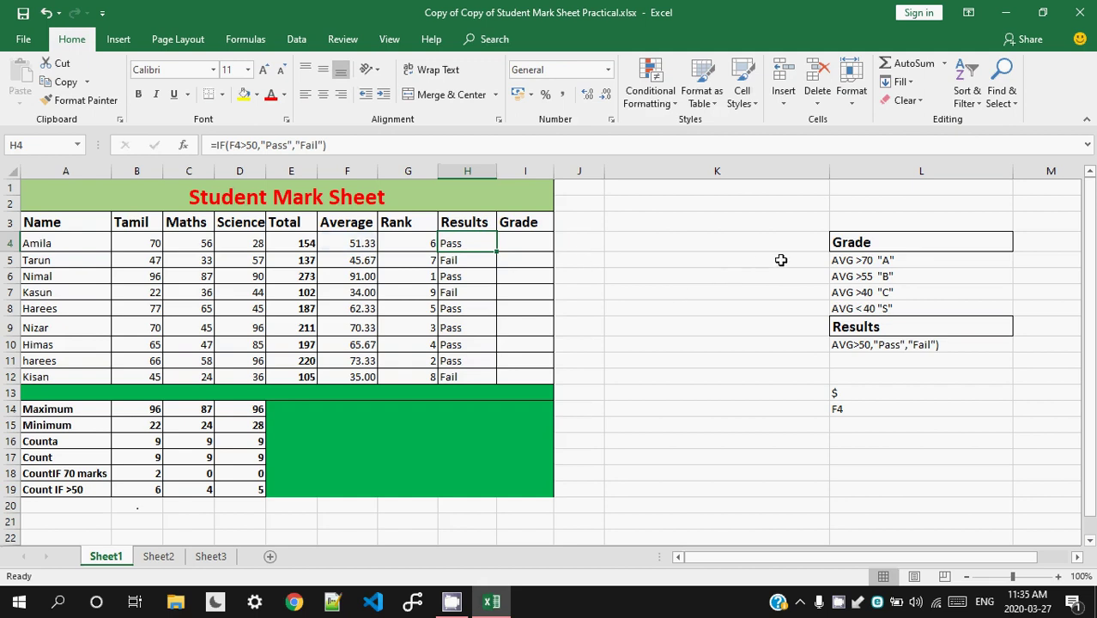
pyautogui.click(850, 239)
pyautogui.click(857, 260)
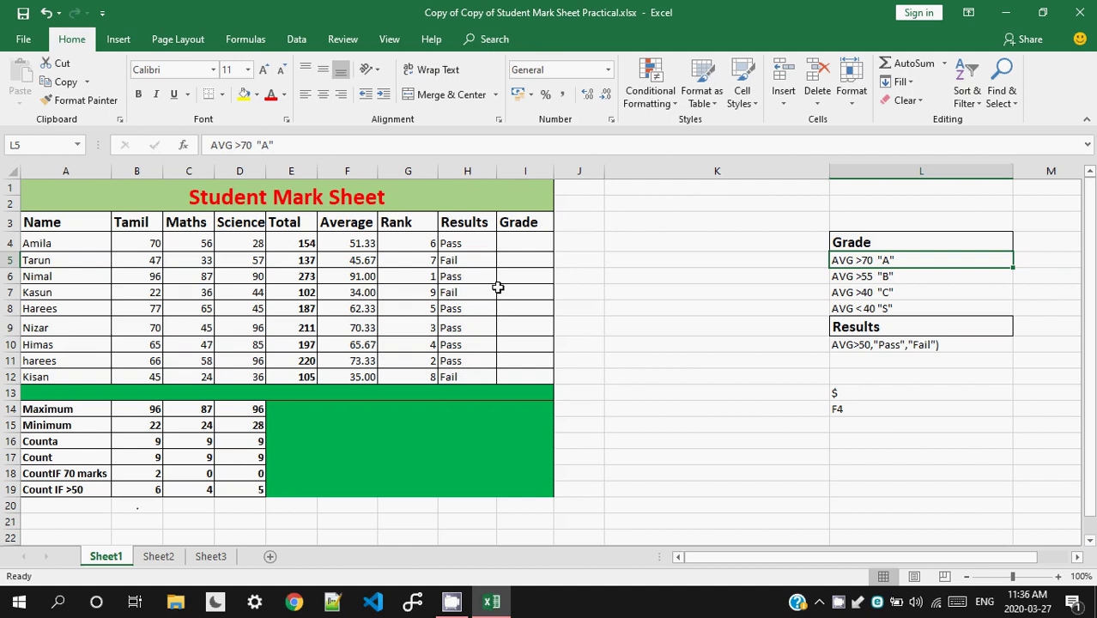
pyautogui.click(460, 244)
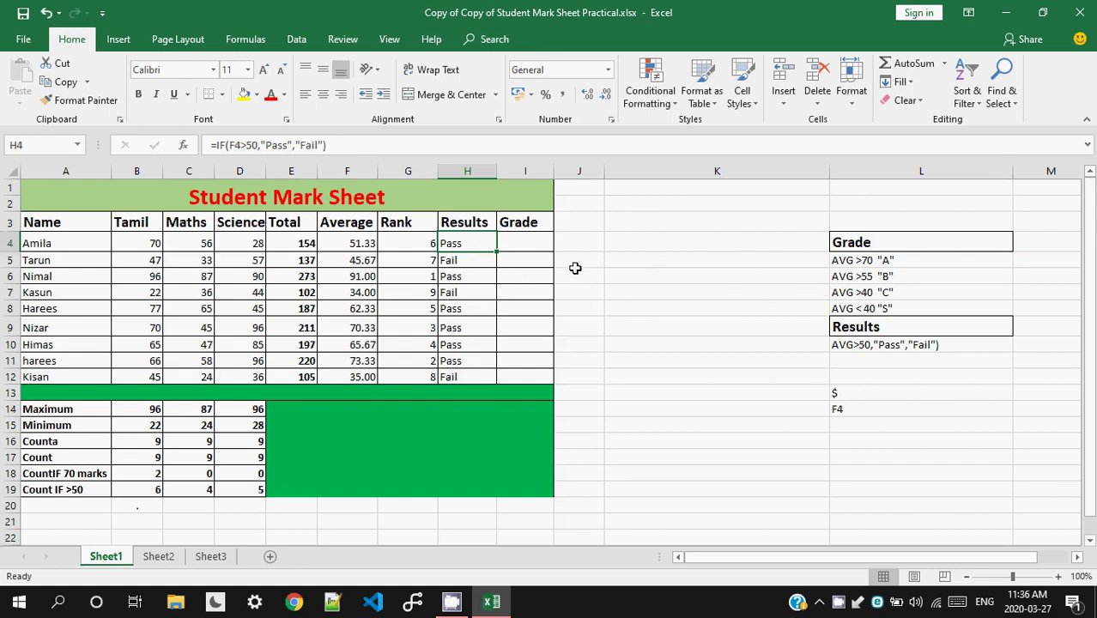
# Begin I4's grade formula as =if(F4>70, for the A band.
pyautogui.click(524, 246)
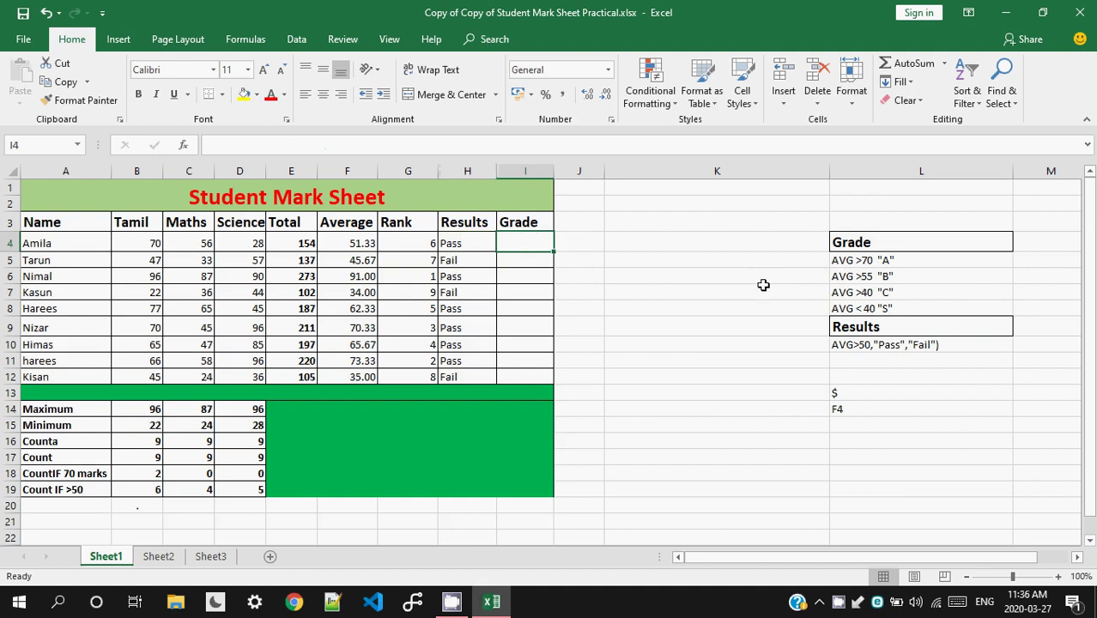
pyautogui.write('=')
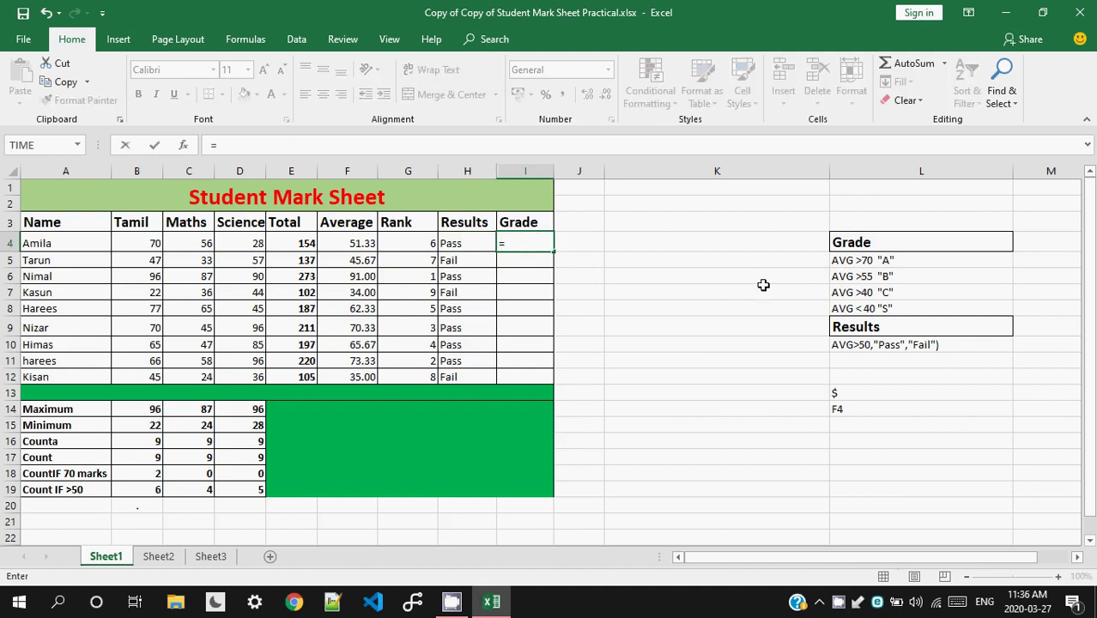
pyautogui.write('if')
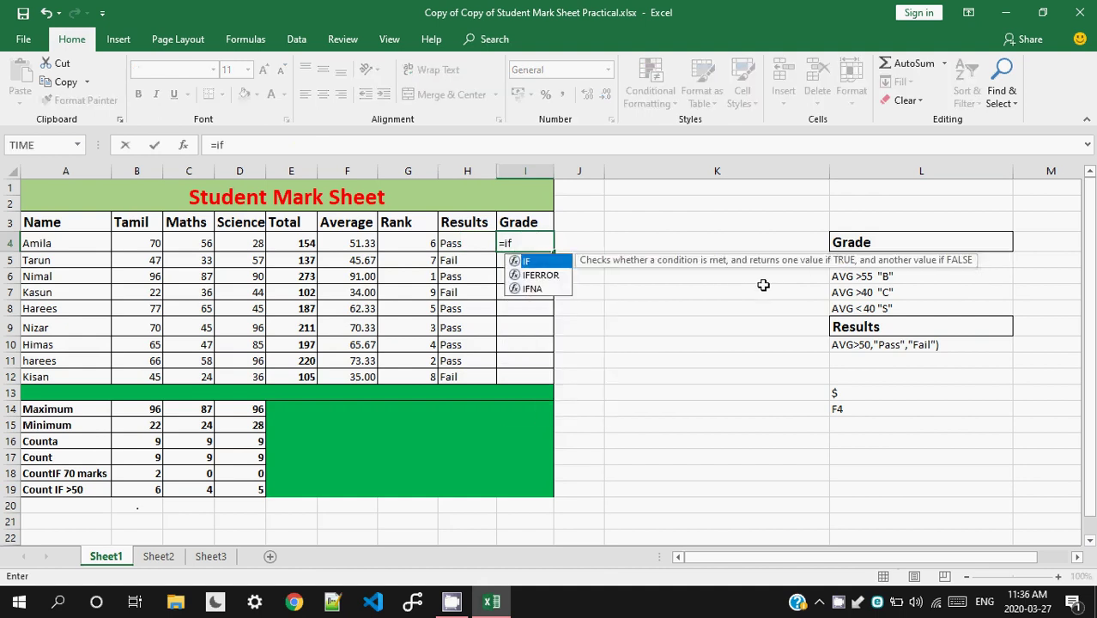
pyautogui.write('(')
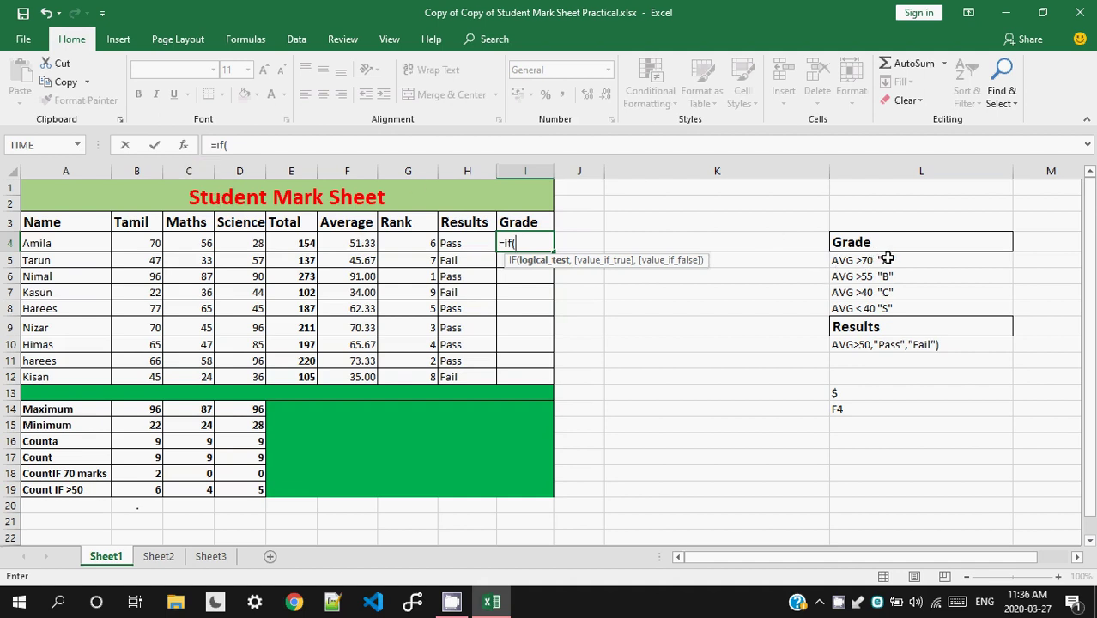
pyautogui.click(364, 244)
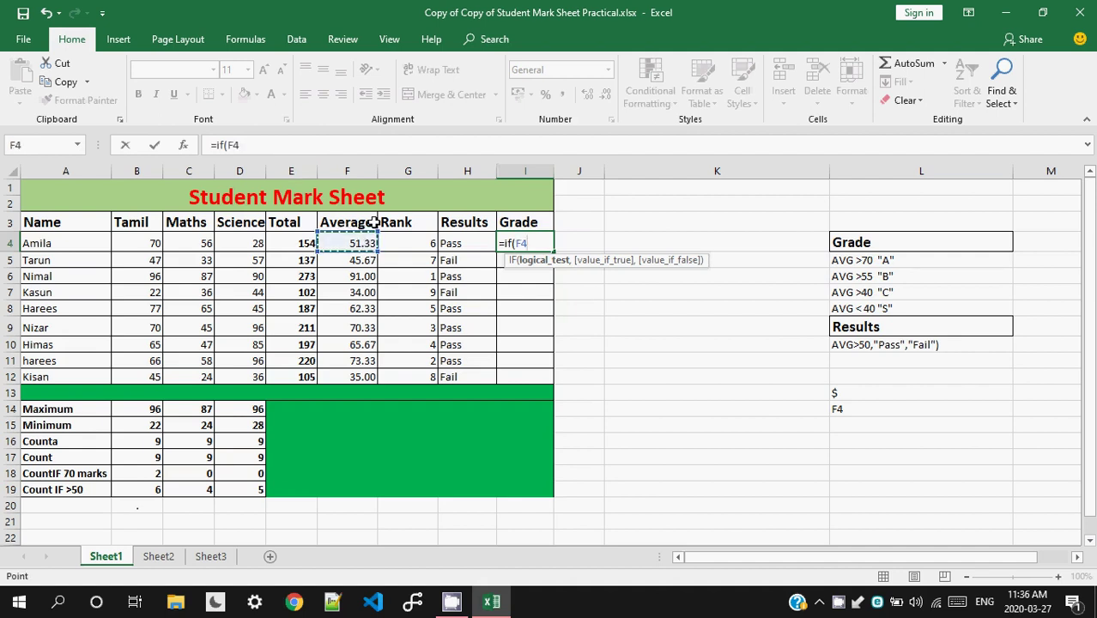
pyautogui.write('>70')
pyautogui.write(',"A')
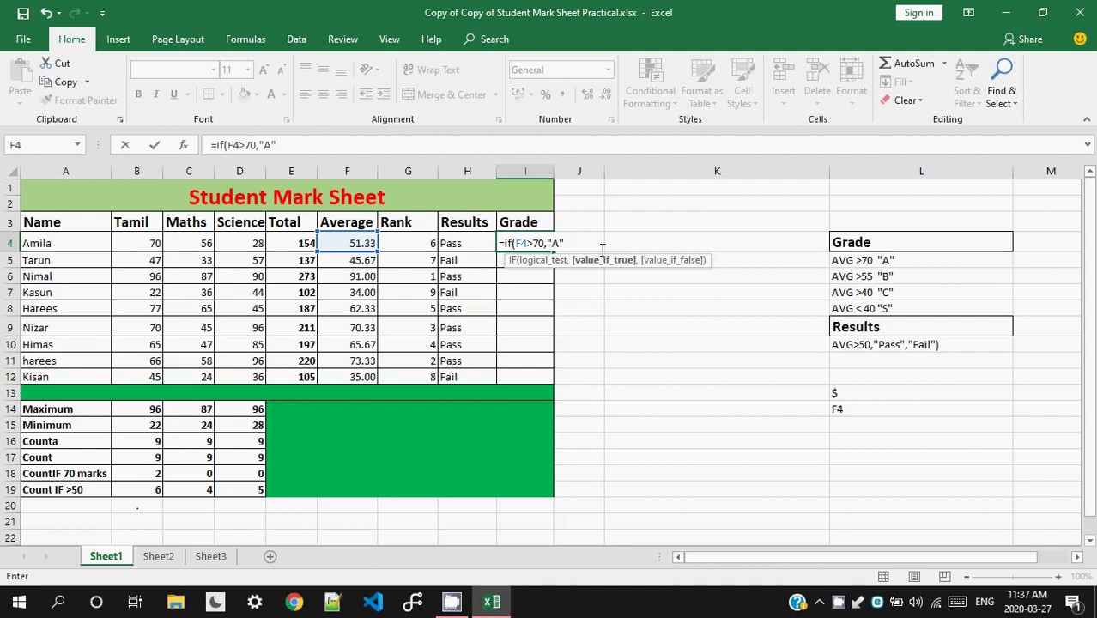
# Add a comma after "A" and type if to begin the nested IF in I4.
pyautogui.write(',')
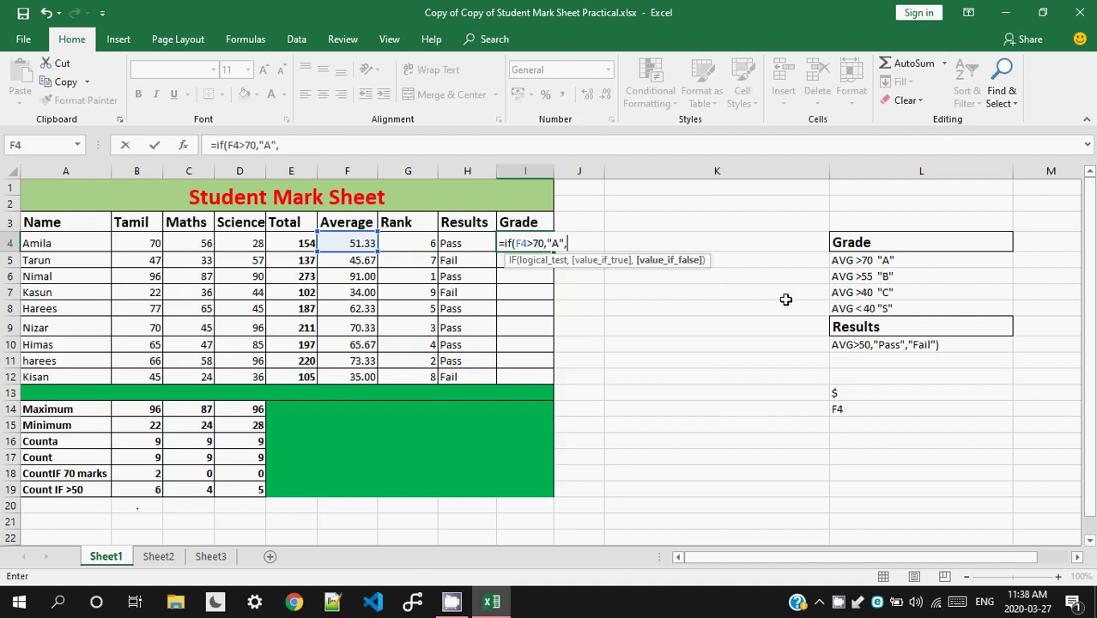
pyautogui.write('if')
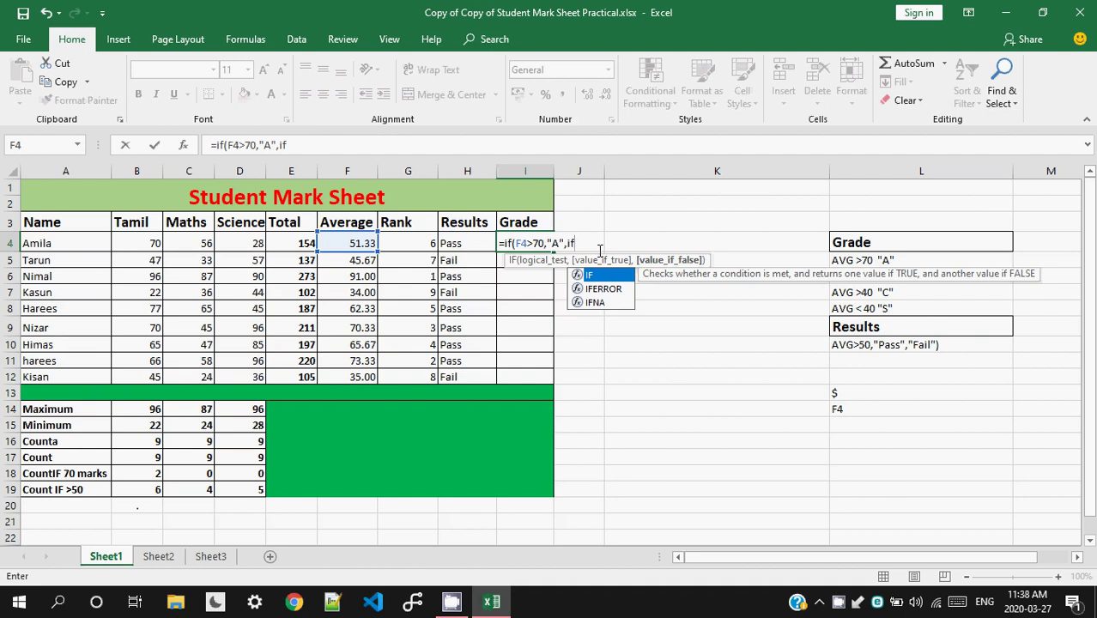
# Add the second condition, B for F4 above 55, to the nested IF.
pyautogui.write('(')
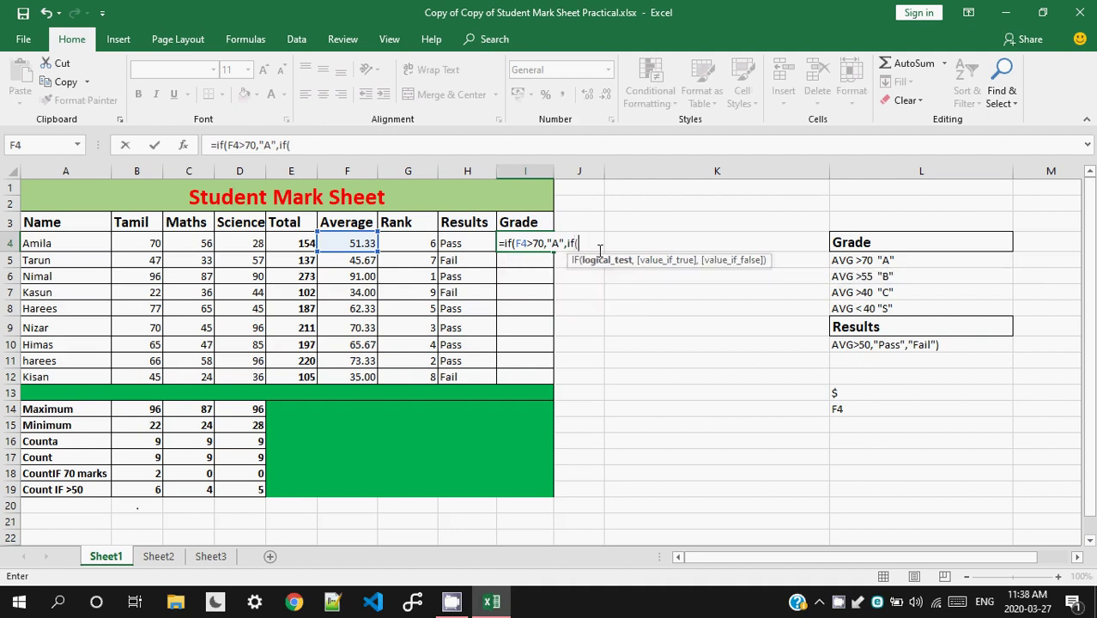
pyautogui.click(338, 242)
pyautogui.write('>')
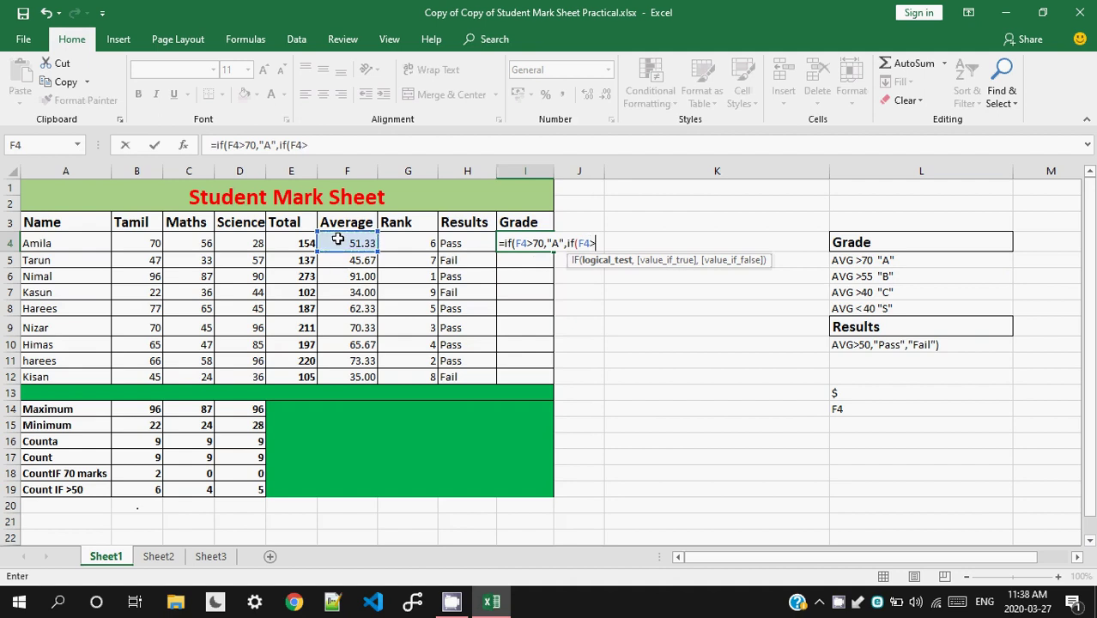
pyautogui.write('55')
pyautogui.write(',')
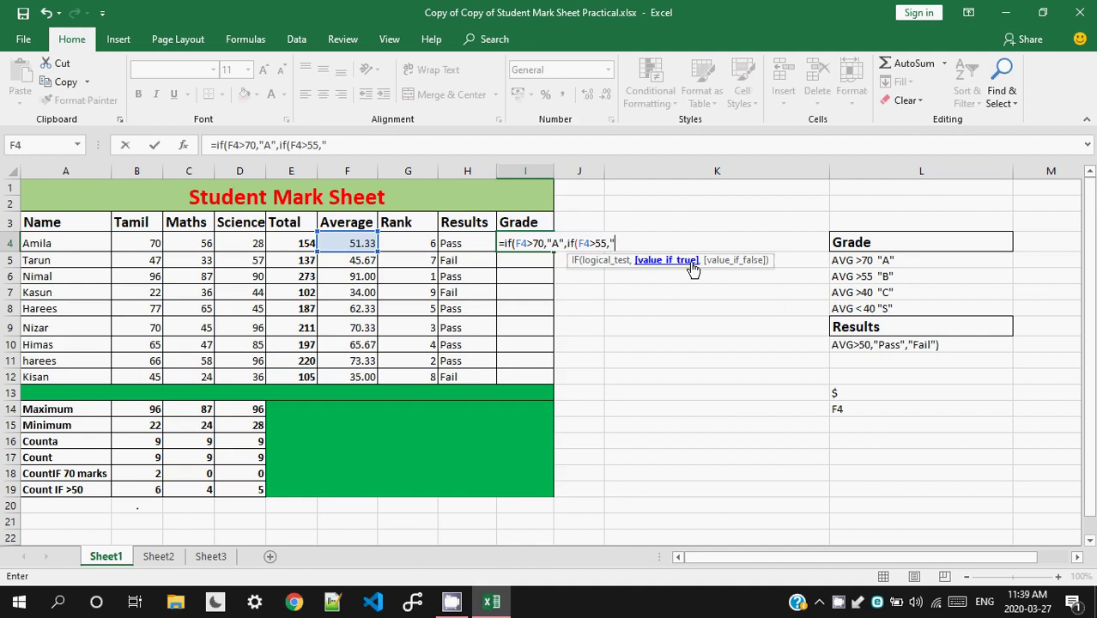
pyautogui.write('"A"')
pyautogui.write(',')
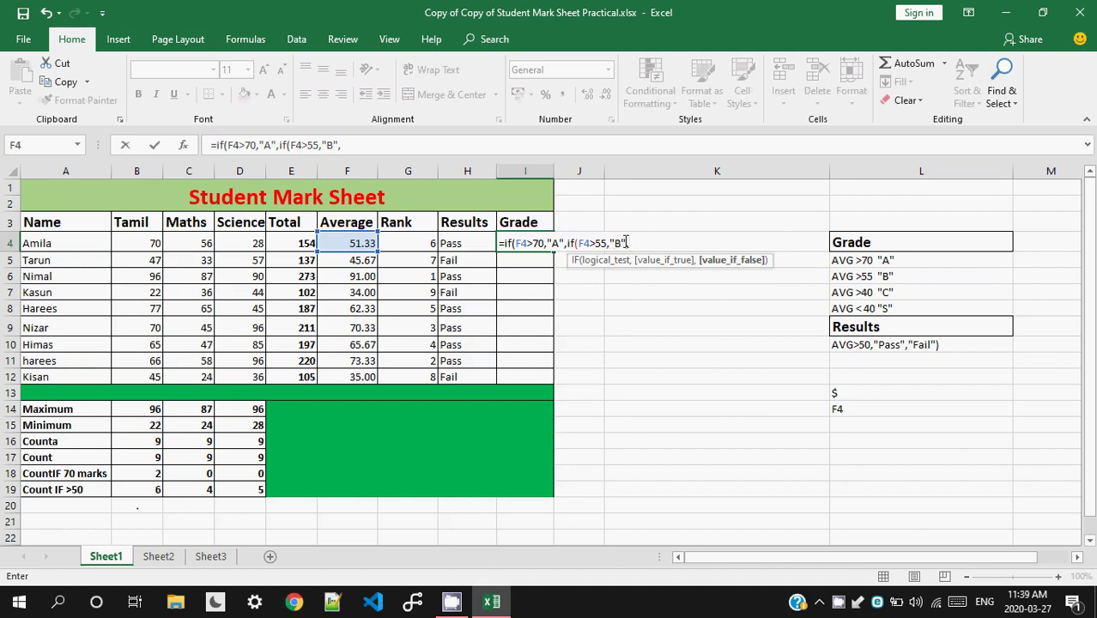
pyautogui.write(',')
# Add the third IF, giving C for F4 above 40 and S otherwise, then close and commit it.
pyautogui.write('i')
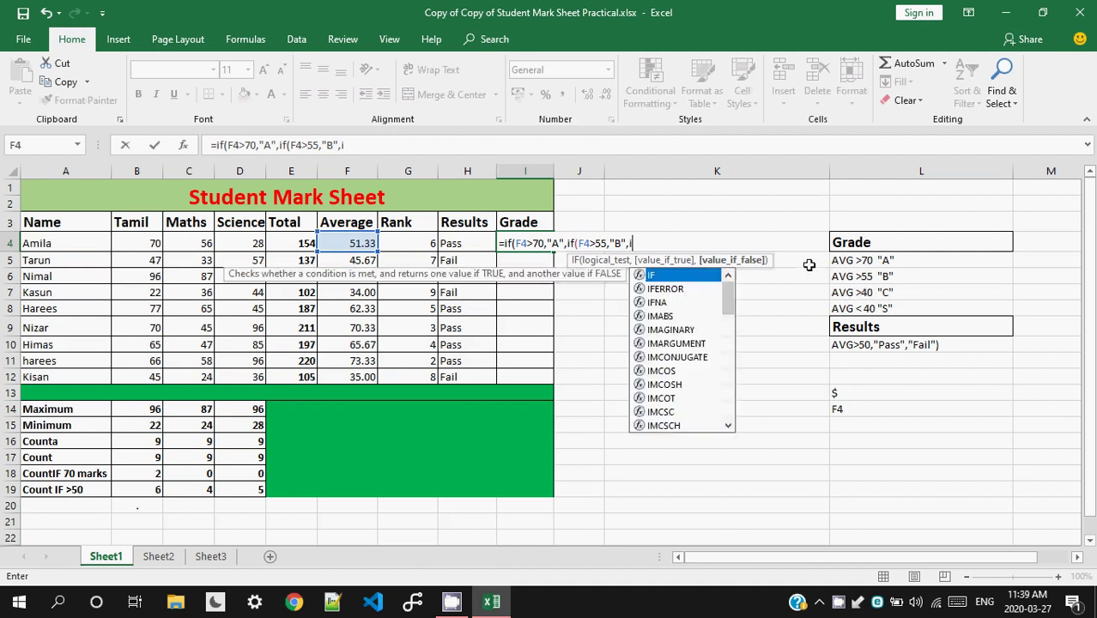
pyautogui.write('f(')
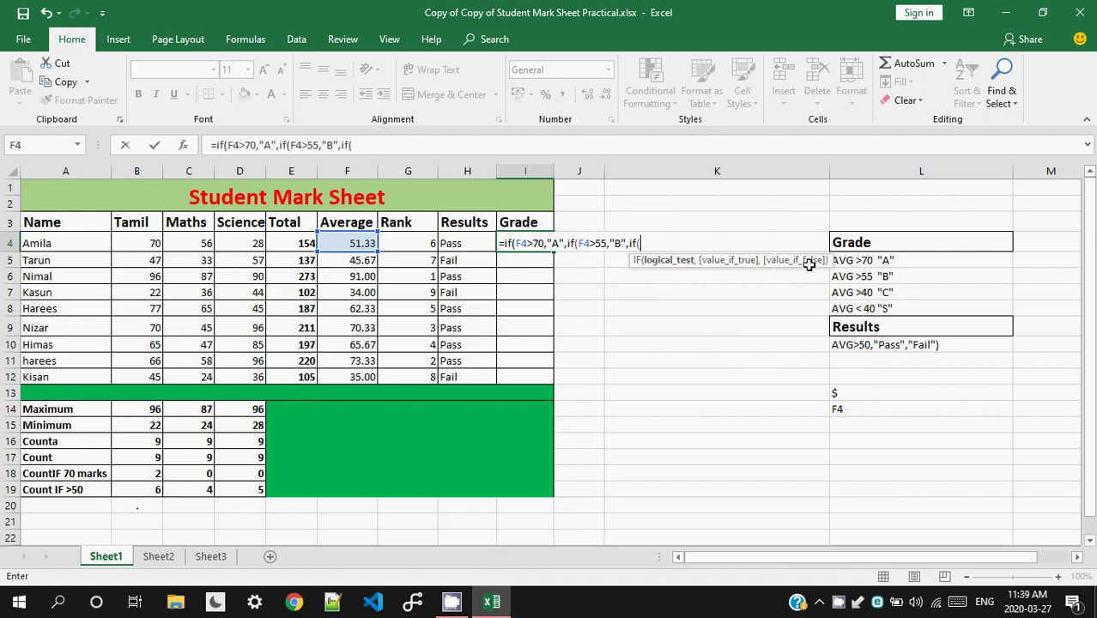
pyautogui.click(343, 240)
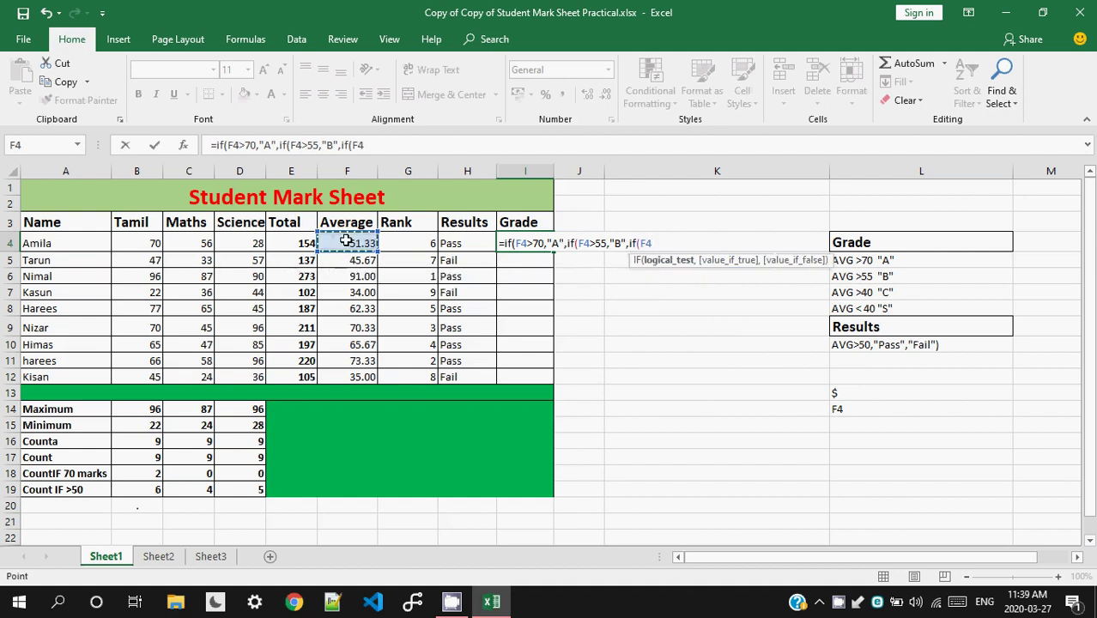
pyautogui.write('>')
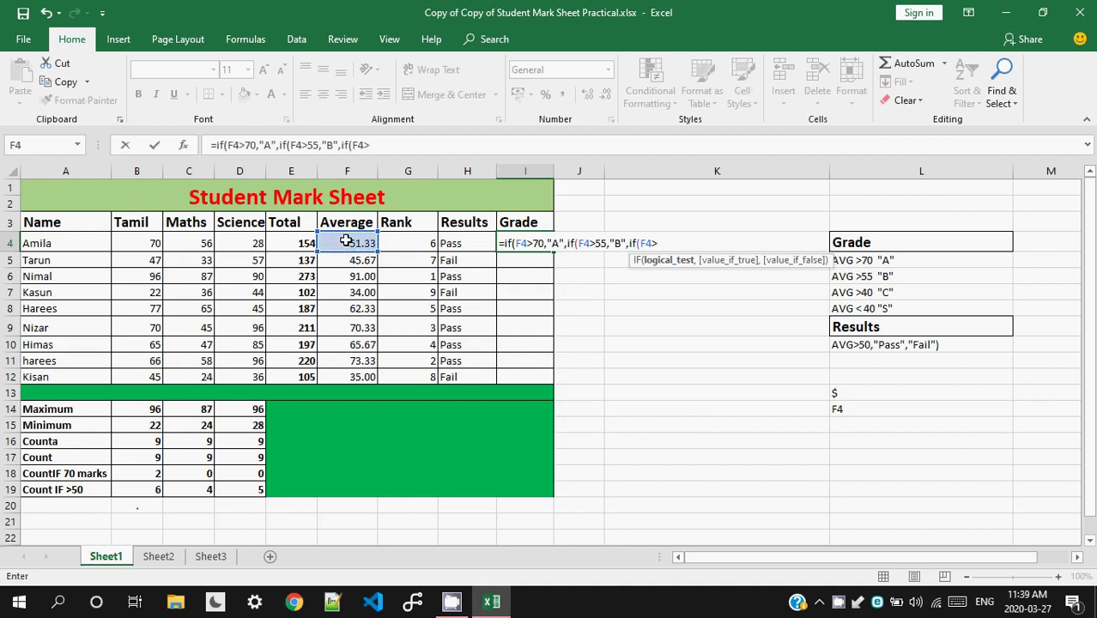
pyautogui.write('40')
pyautogui.write(',')
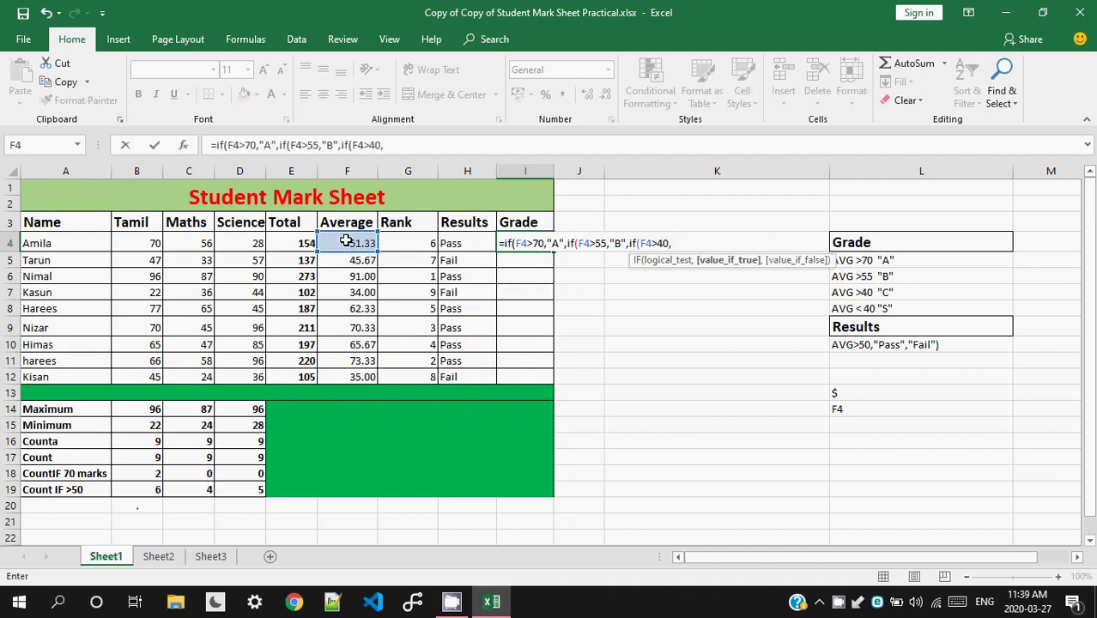
pyautogui.write('"')
pyautogui.write('C')
pyautogui.write(',"S')
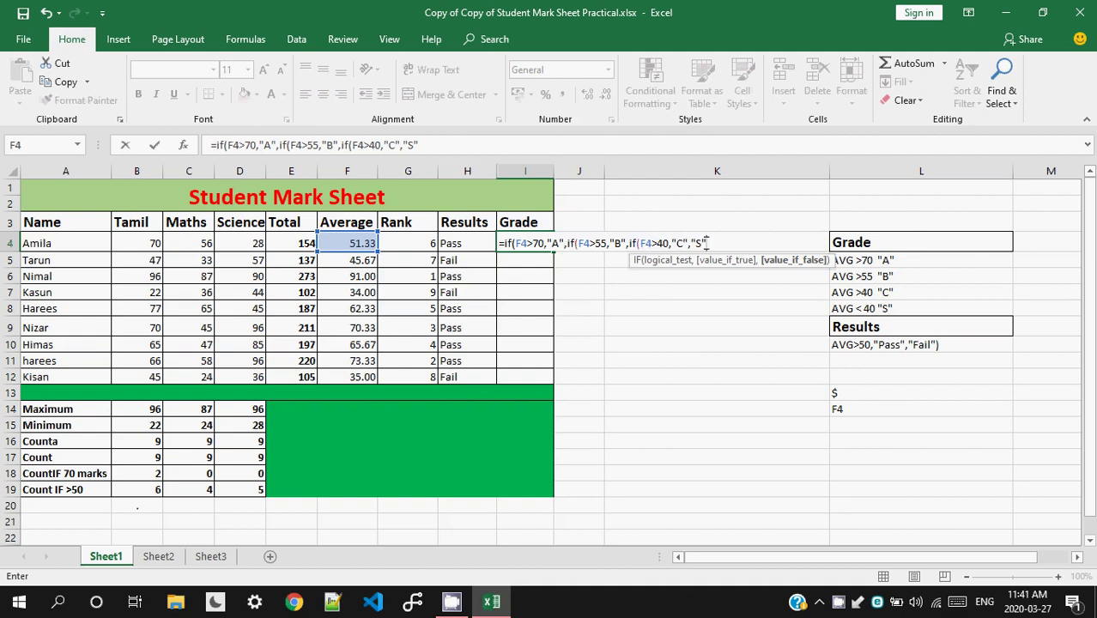
pyautogui.write(')')
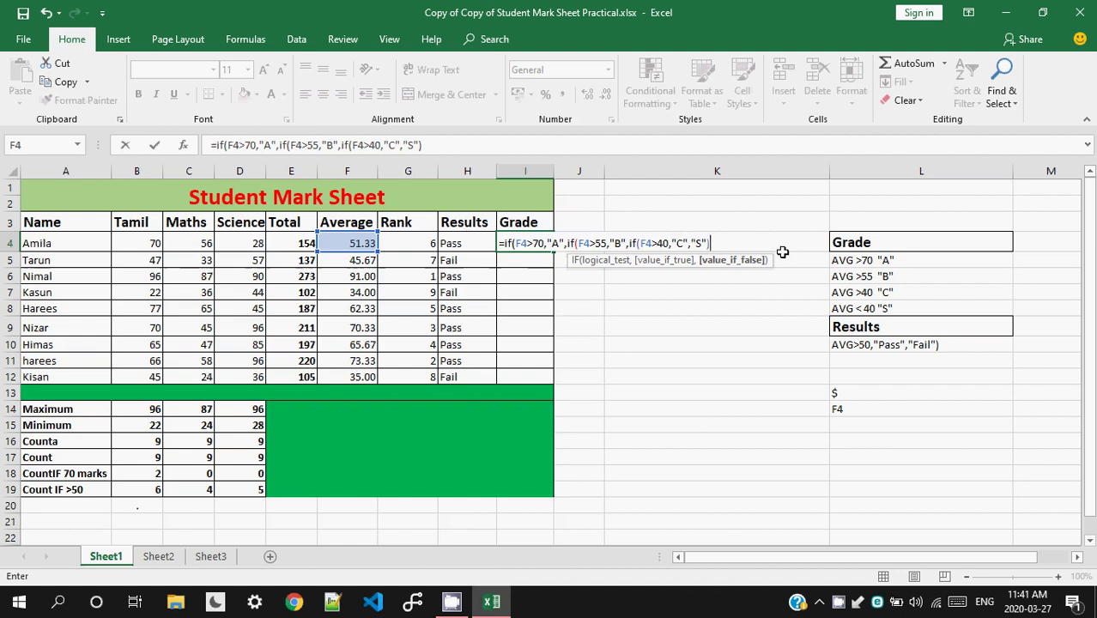
pyautogui.write('))')
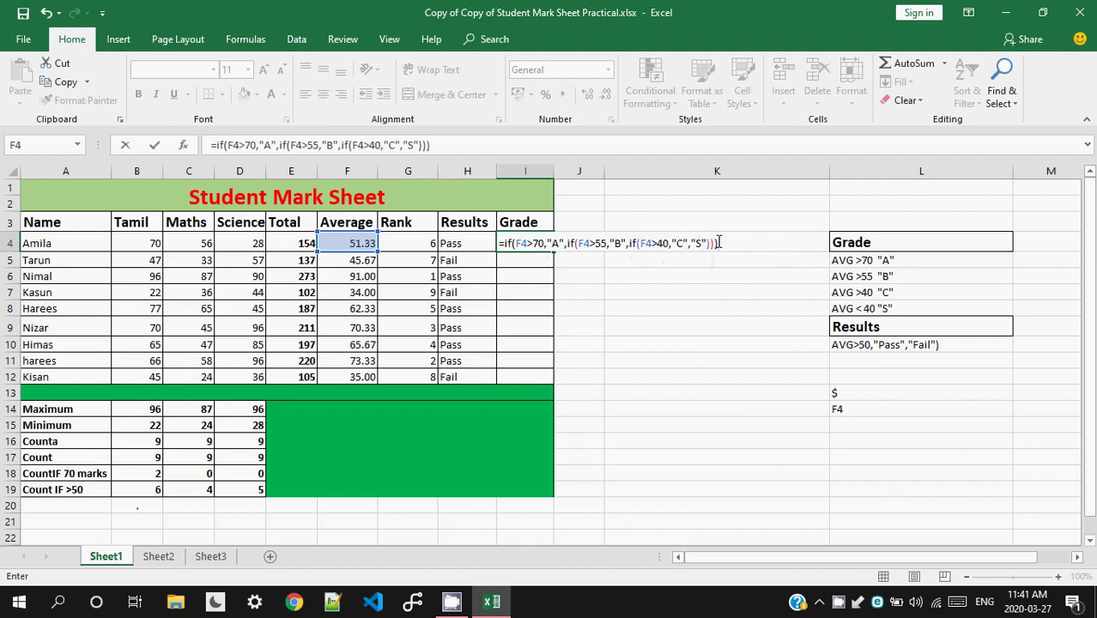
pyautogui.press('Return')
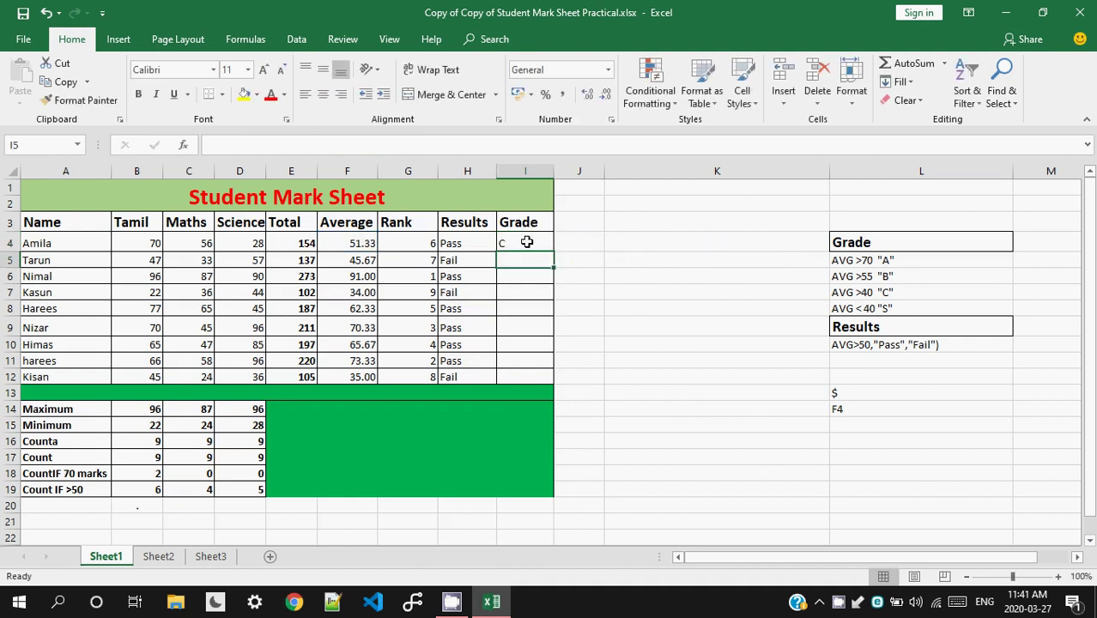
# Fill I4's nested IF grade formula down through I12.
pyautogui.click(523, 241)
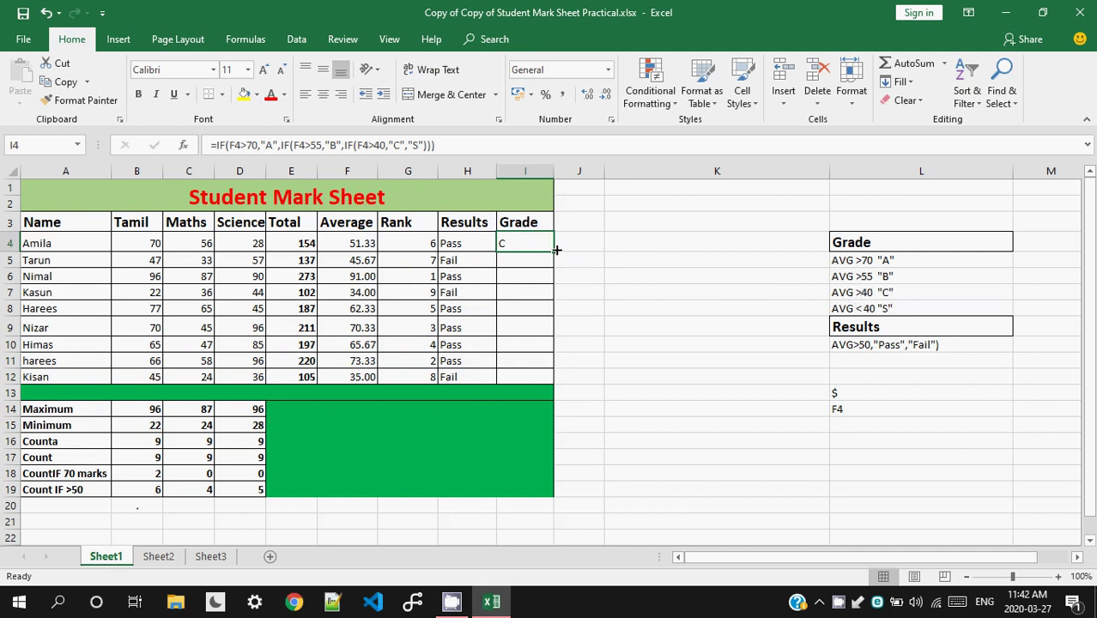
pyautogui.moveTo(555, 250); pyautogui.dragTo(549, 387)
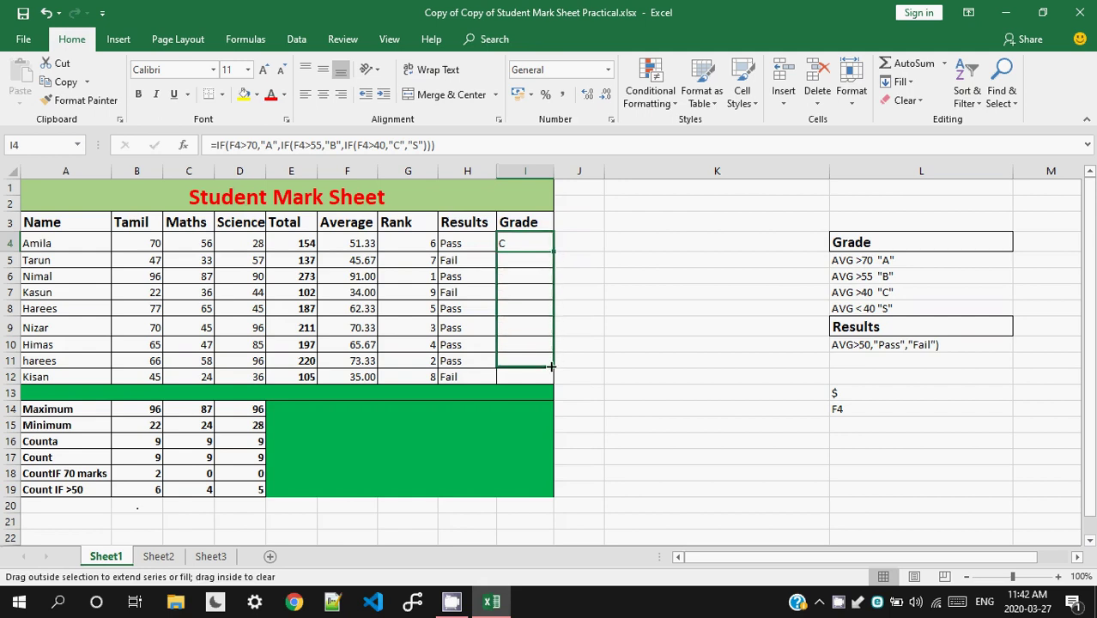
pyautogui.moveTo(549, 387); pyautogui.dragTo(548, 387)
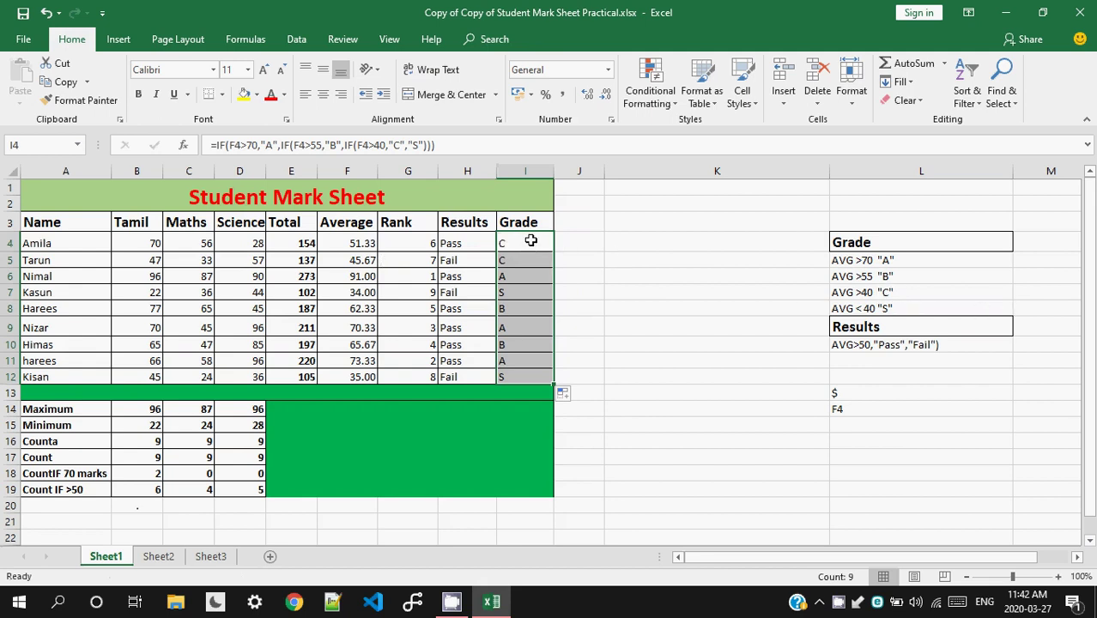
pyautogui.click(866, 262)
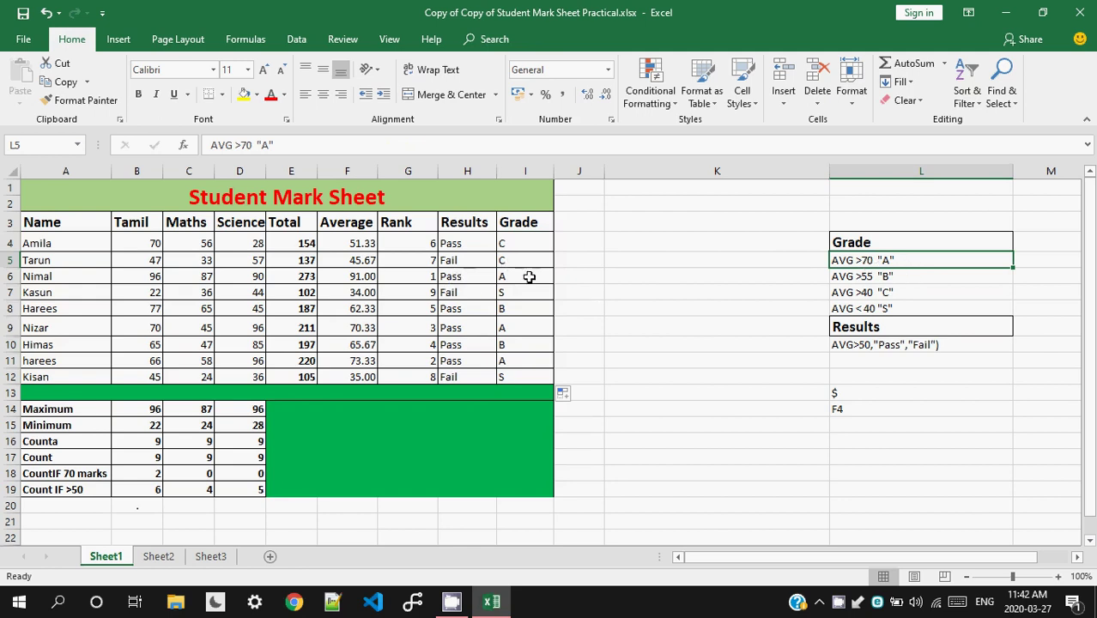
pyautogui.click(369, 277)
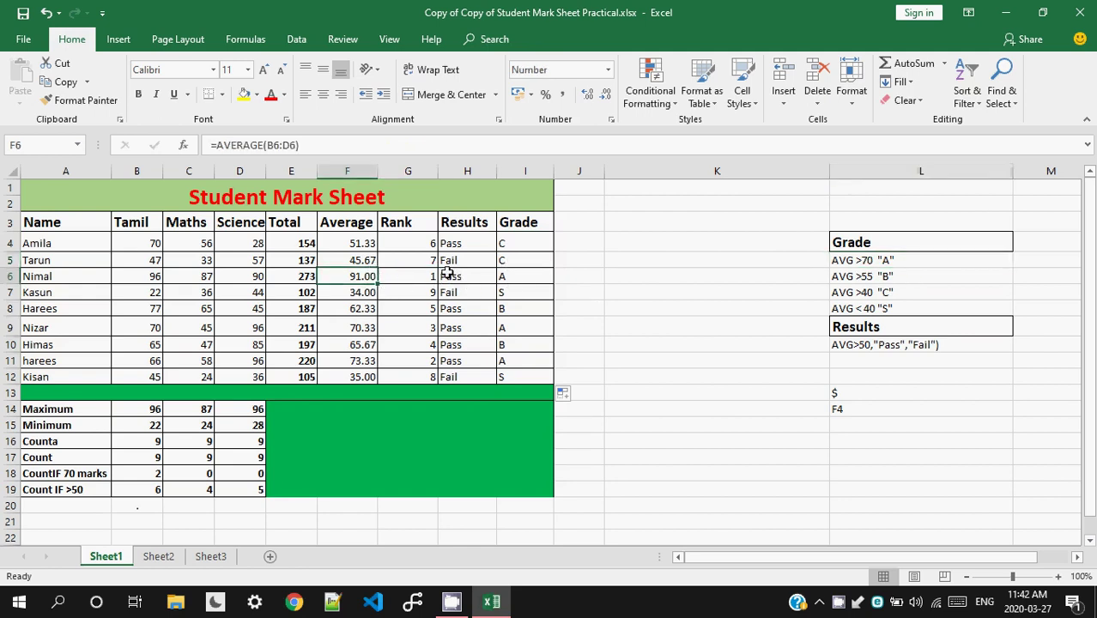
pyautogui.click(364, 329)
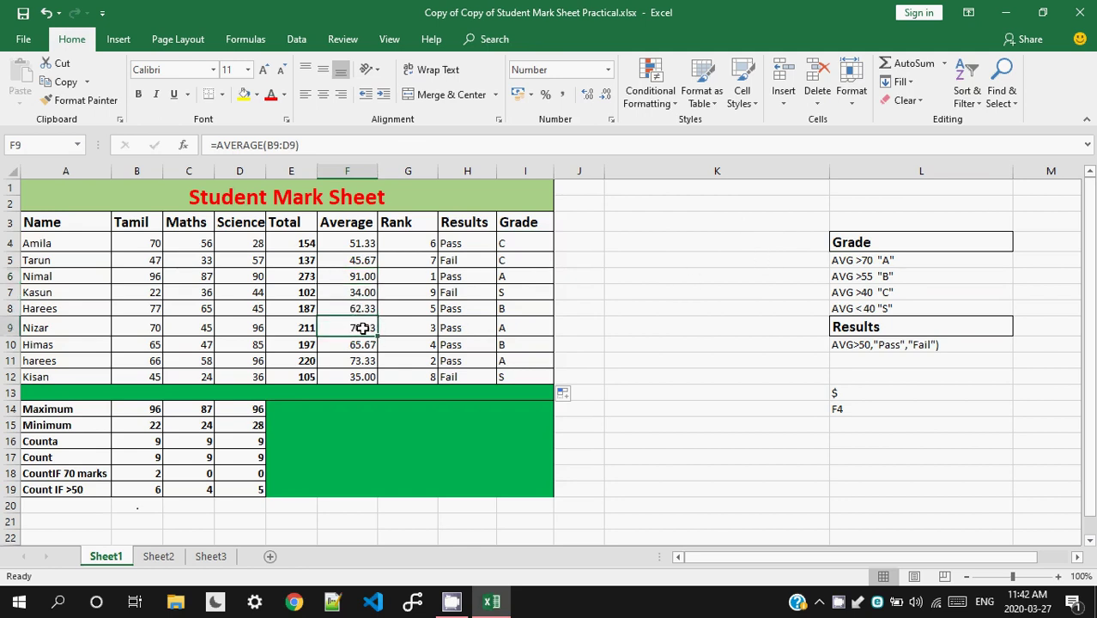
pyautogui.click(502, 330)
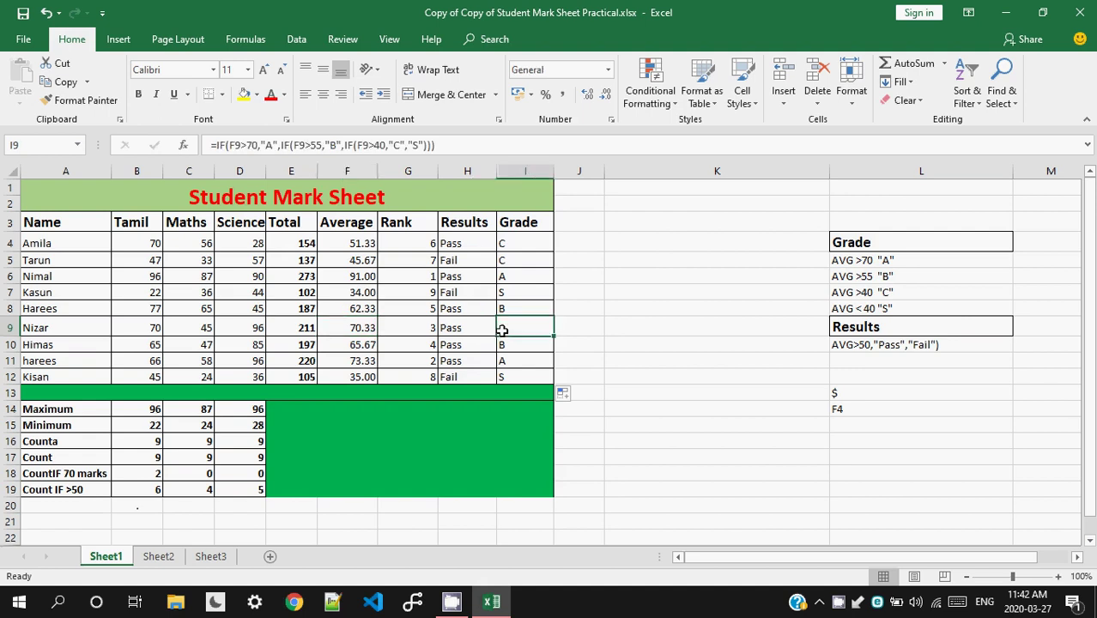
pyautogui.click(365, 362)
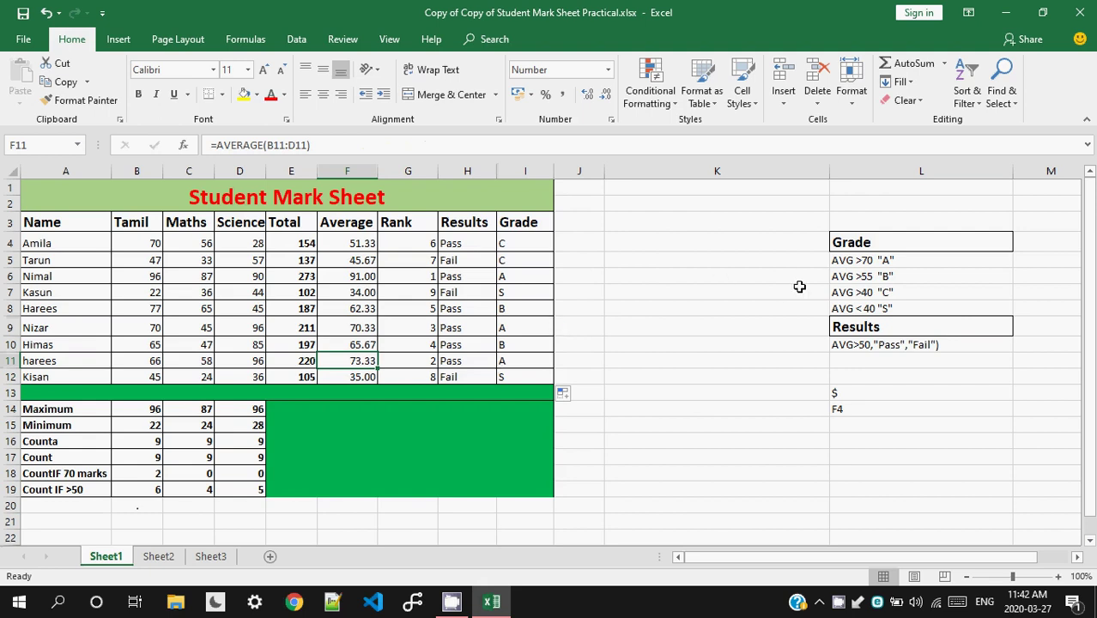
pyautogui.click(509, 312)
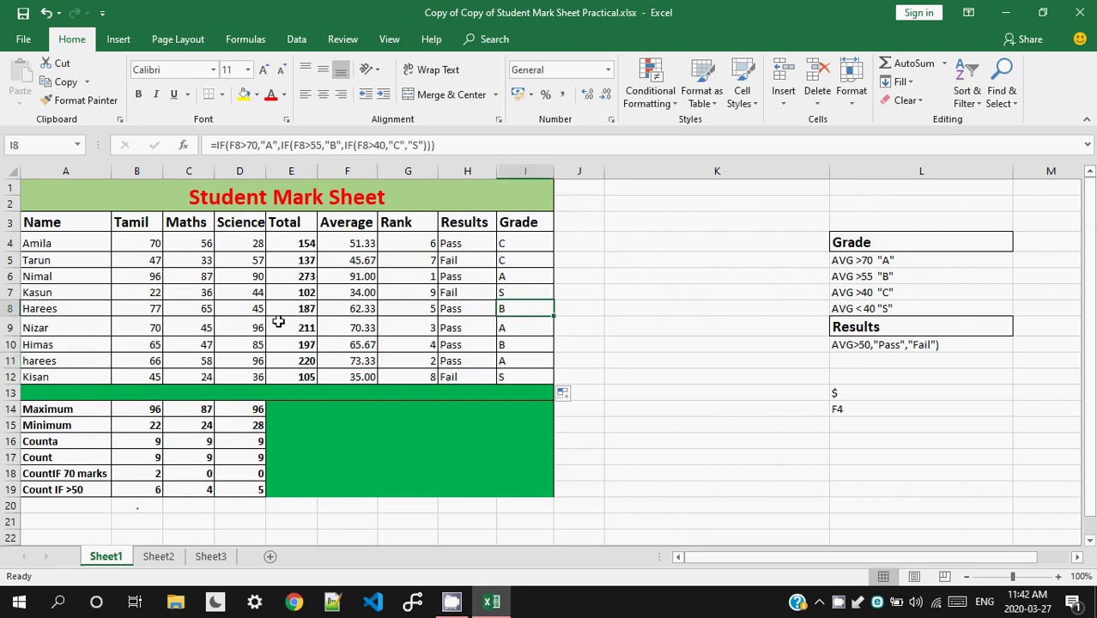
pyautogui.click(359, 311)
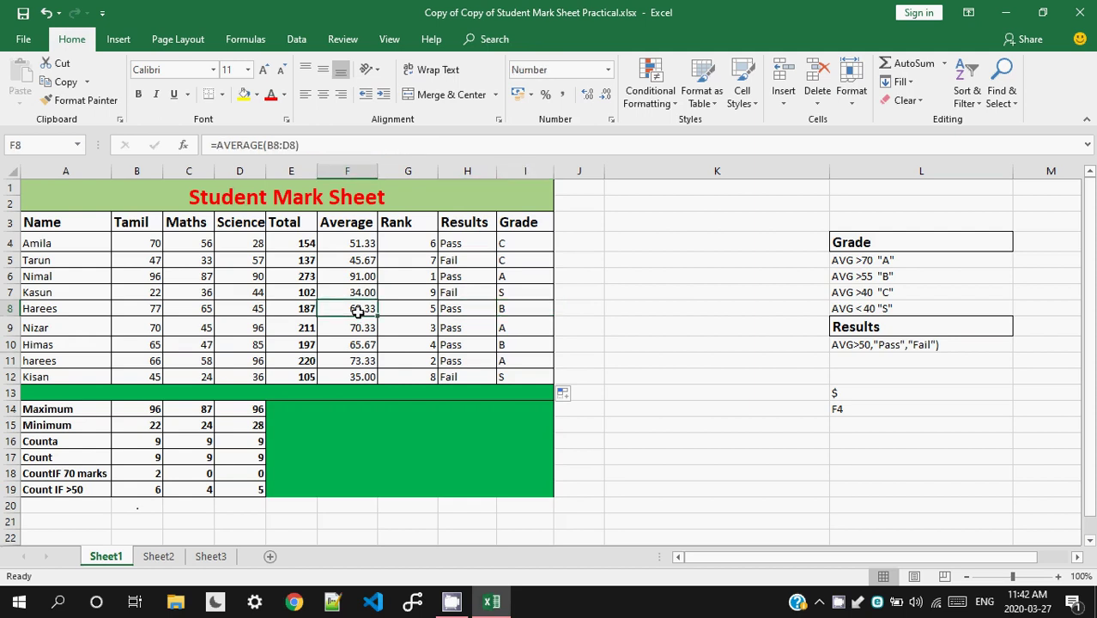
pyautogui.click(508, 246)
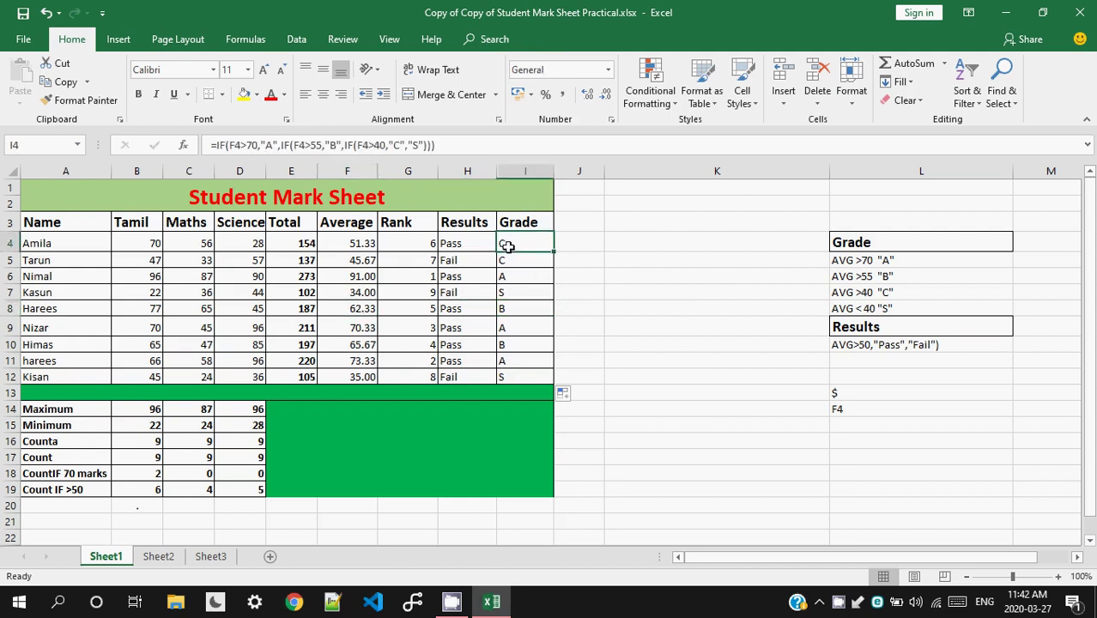
pyautogui.click(366, 245)
pyautogui.click(365, 259)
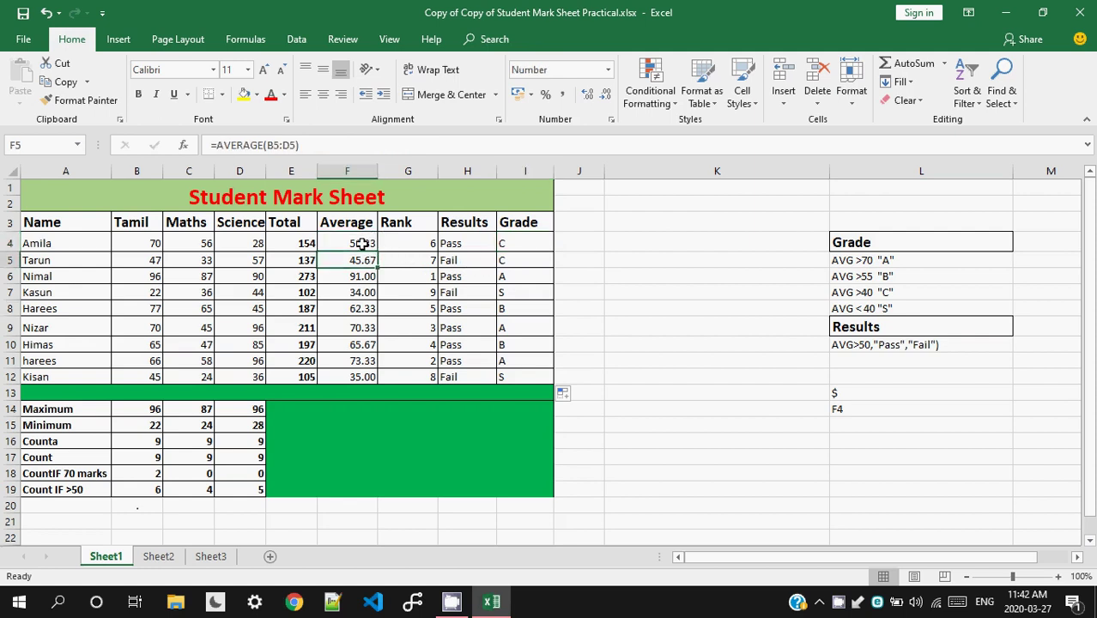
pyautogui.click(363, 242)
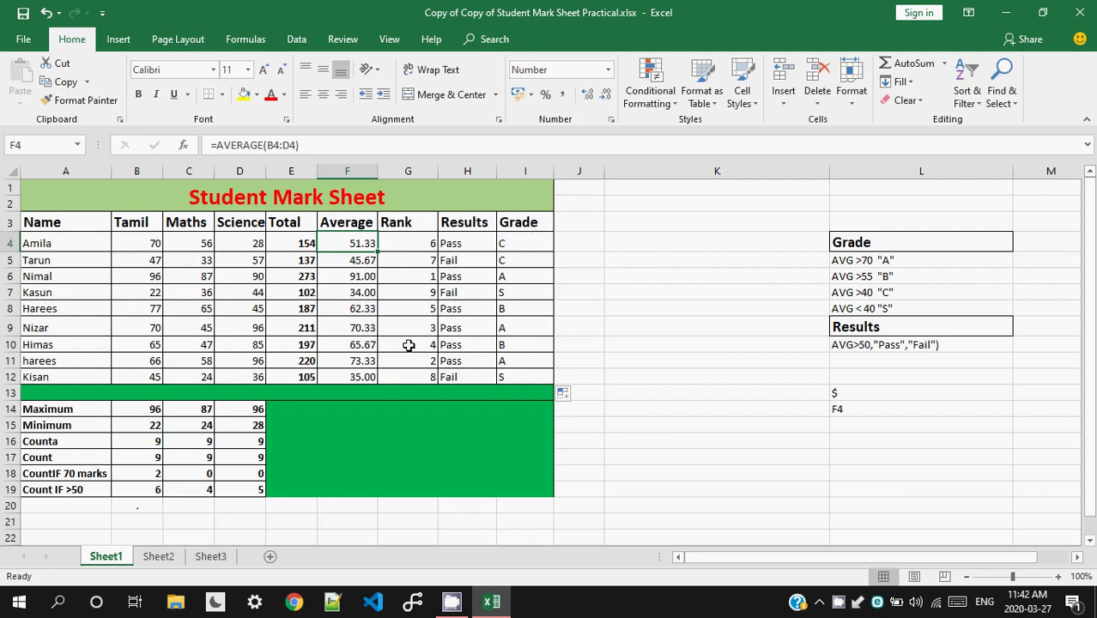
pyautogui.click(367, 293)
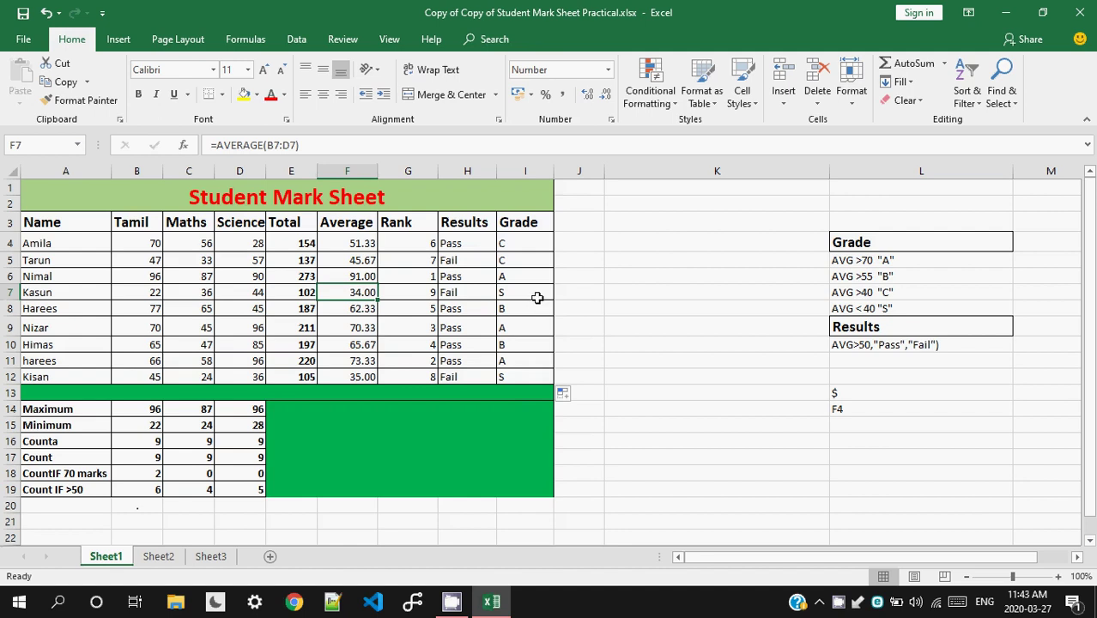
pyautogui.click(369, 379)
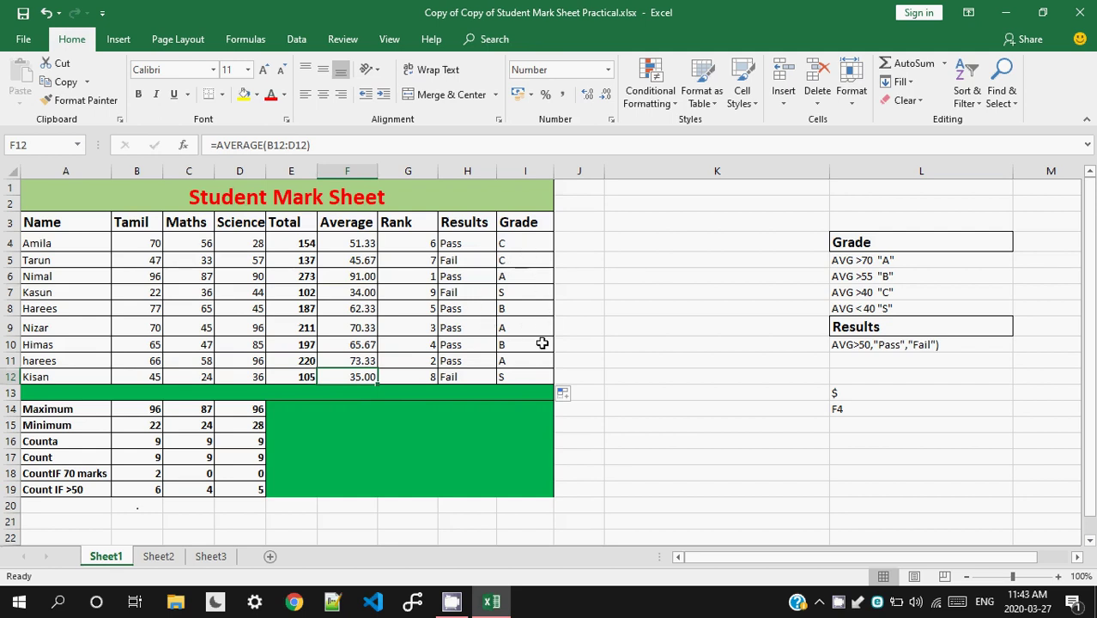
pyautogui.click(535, 248)
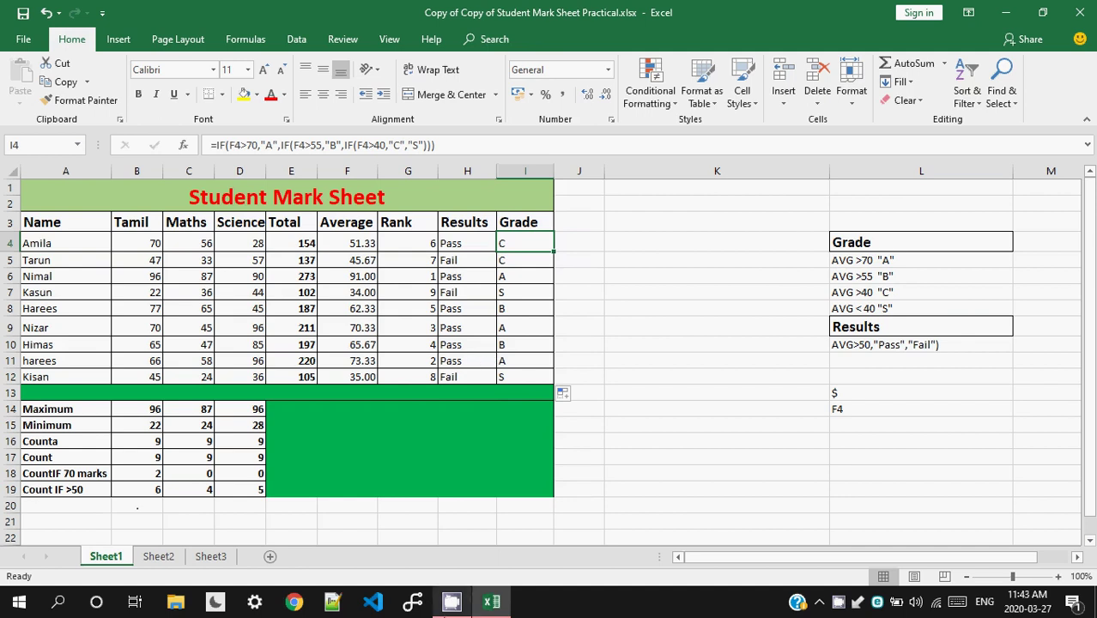
# Switch from Excel to another open program on the taskbar.
pyautogui.click(452, 603)
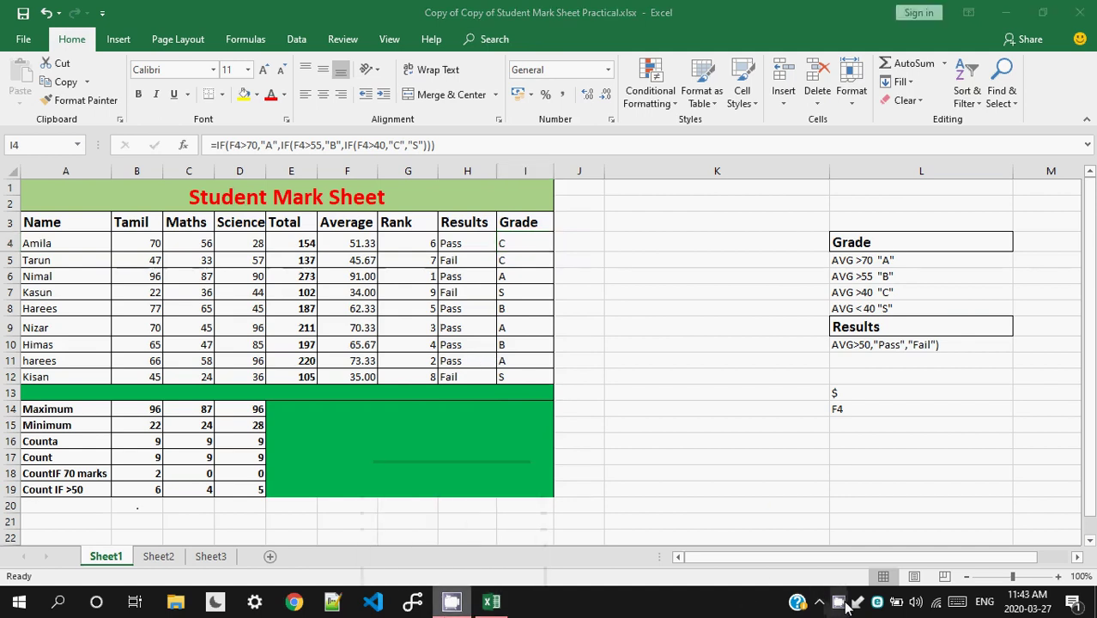